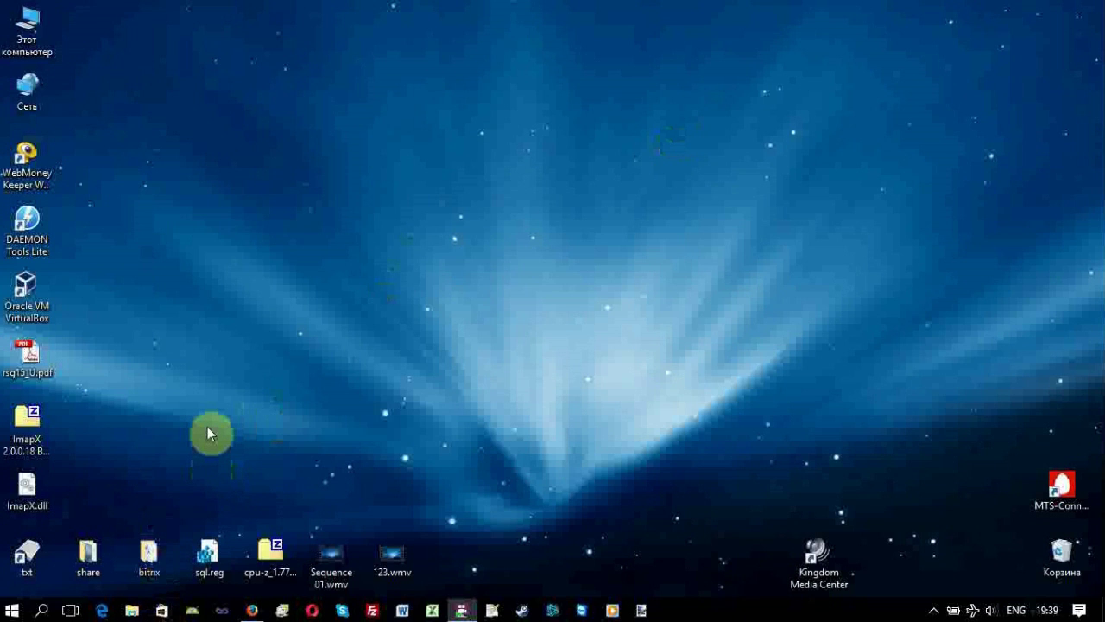
Launch the Store app by searching 'Store' from the Start menu.
click(12, 610)
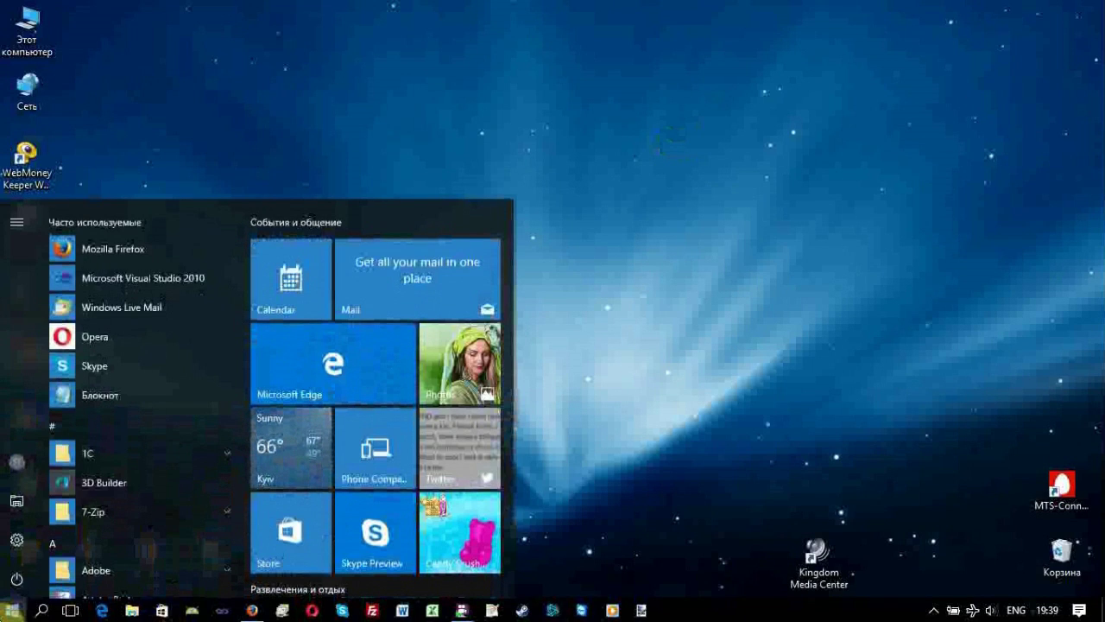
text(Store)
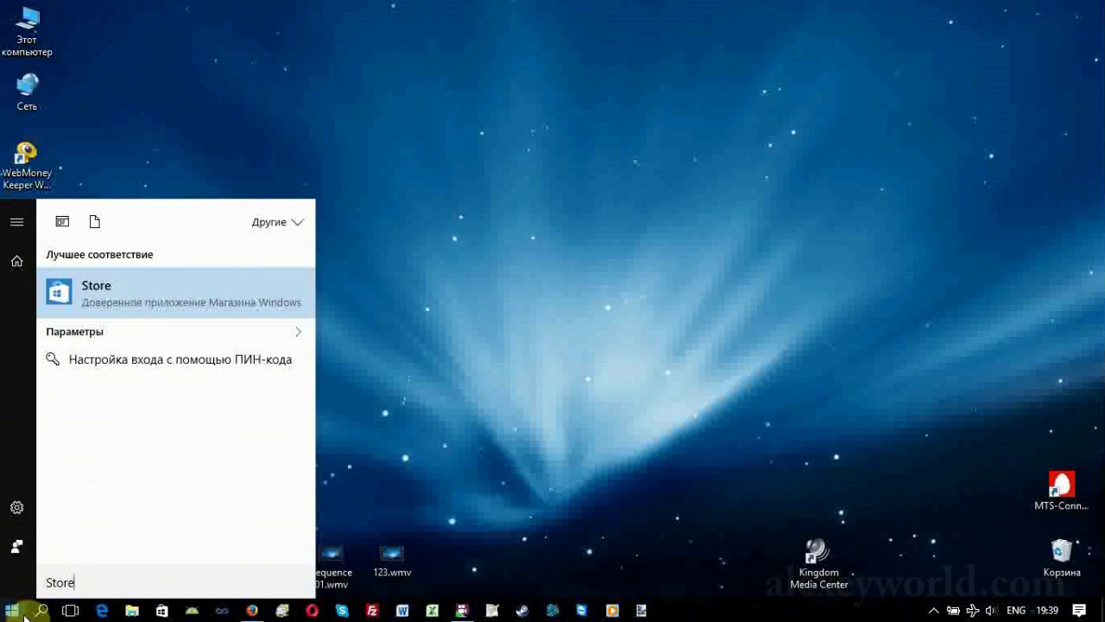
click(147, 287)
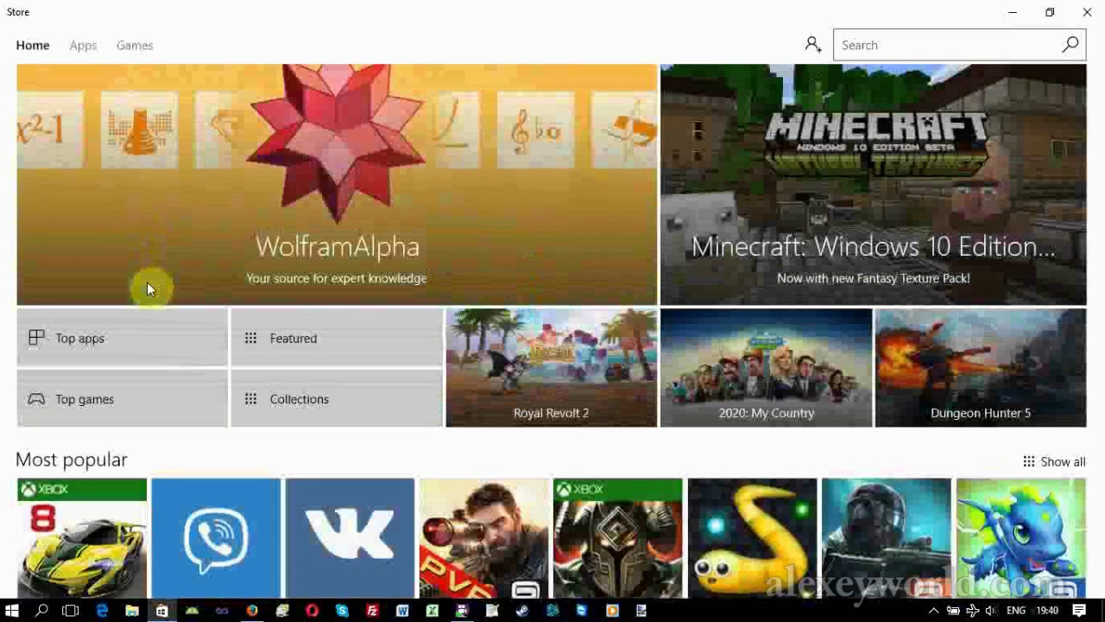
Browse the Store Home page and open Viber from the Most popular apps.
scroll(147, 267, down, 4)
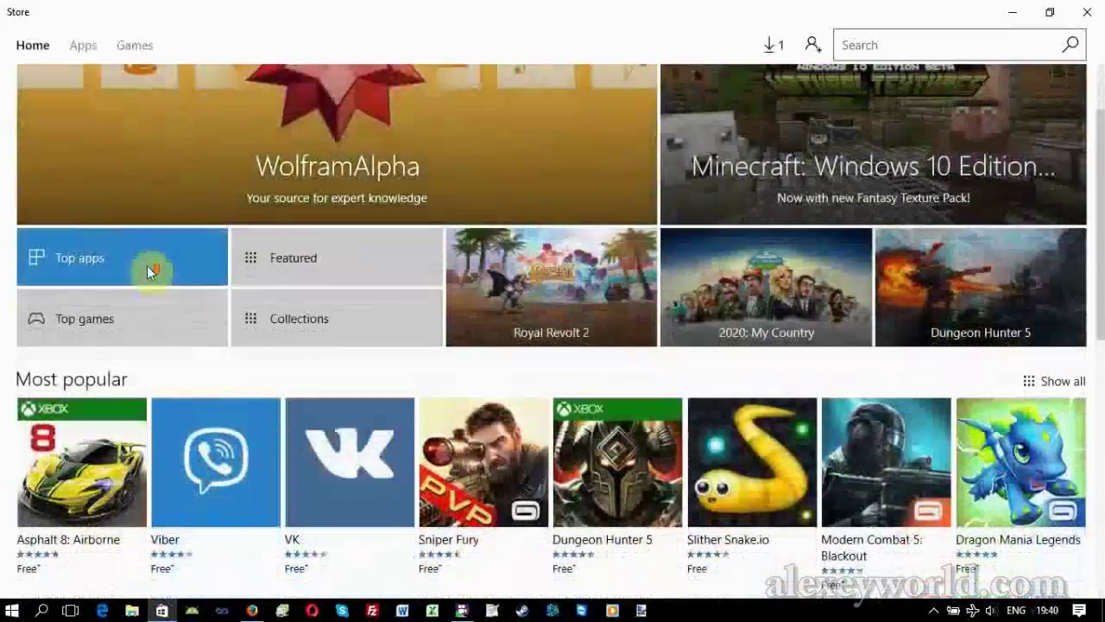
scroll(123, 257, down, 2)
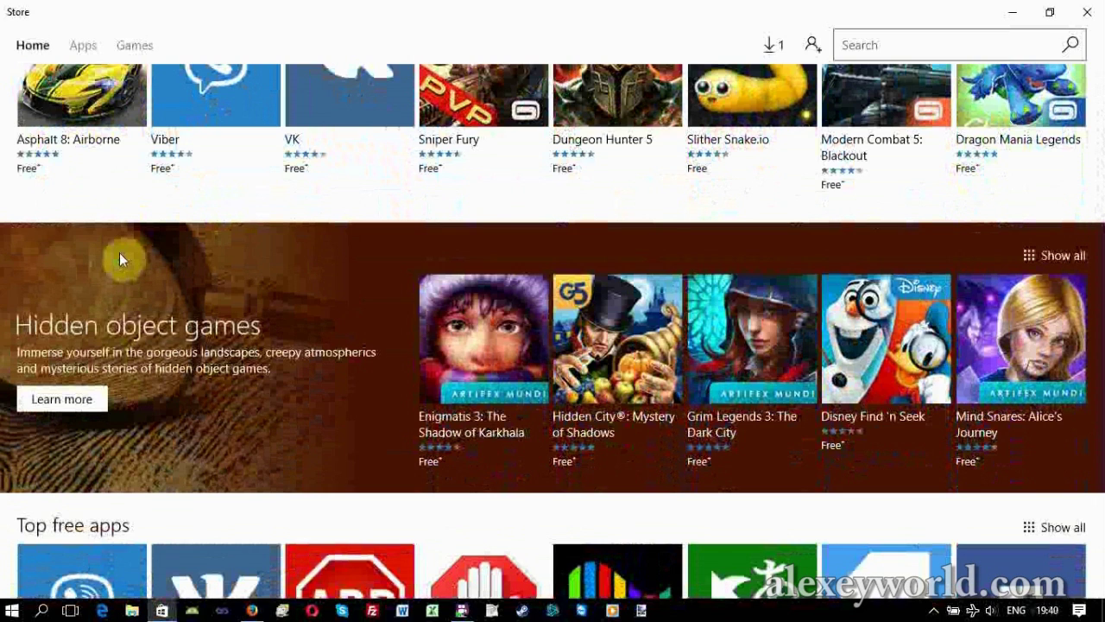
scroll(119, 252, up, 4)
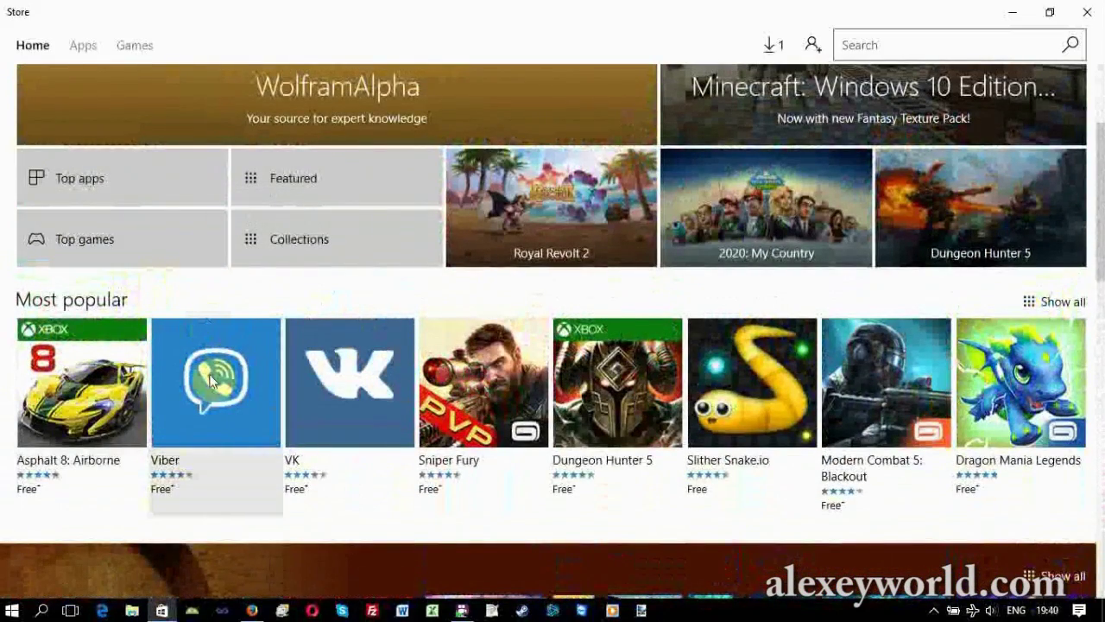
click(211, 382)
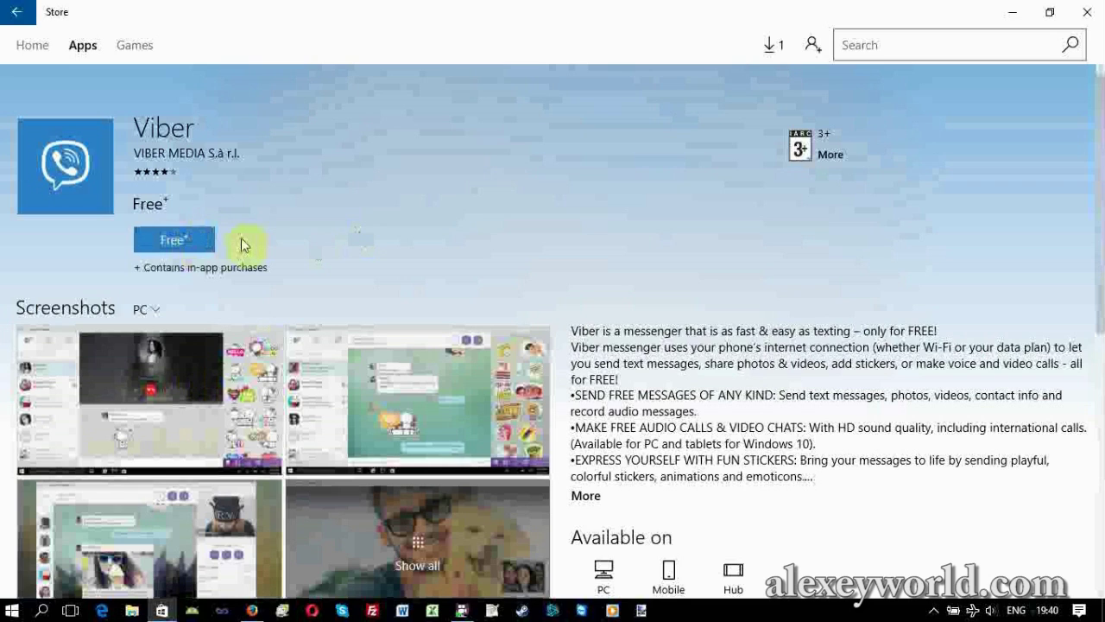
Start getting the free Viber app, then choose to create a new Microsoft account instead of signing in.
click(167, 245)
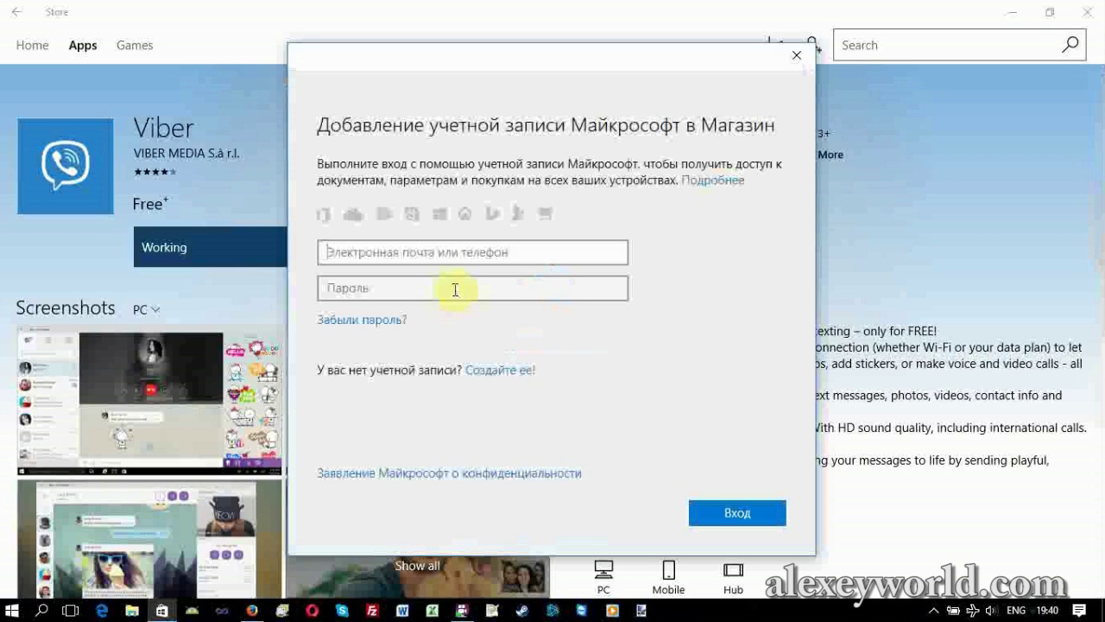
click(455, 289)
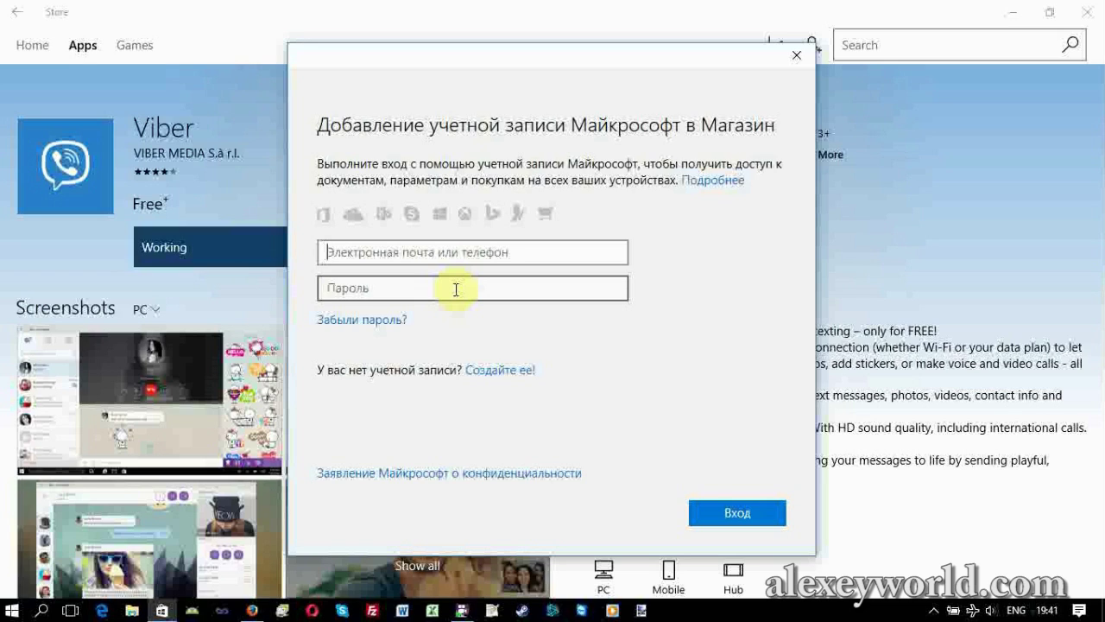
click(455, 289)
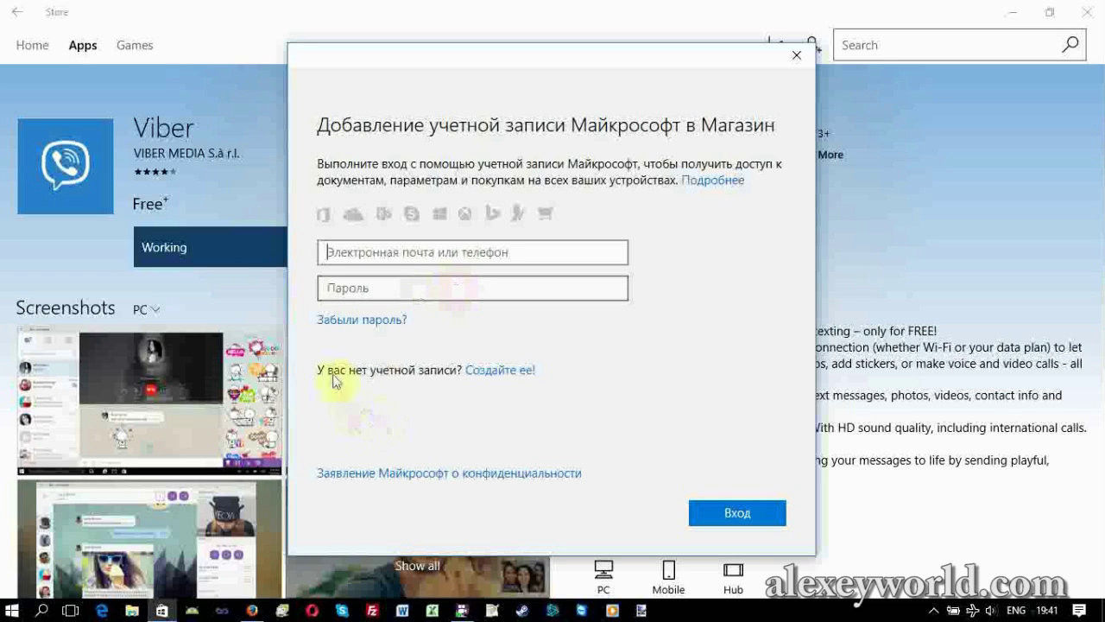
click(487, 371)
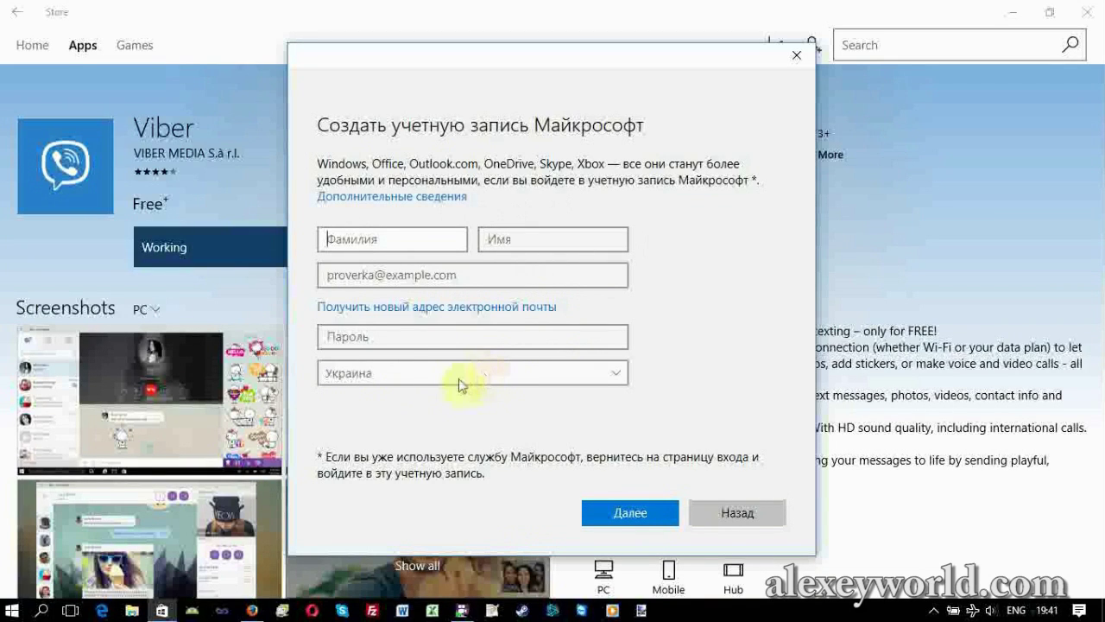
click(249, 615)
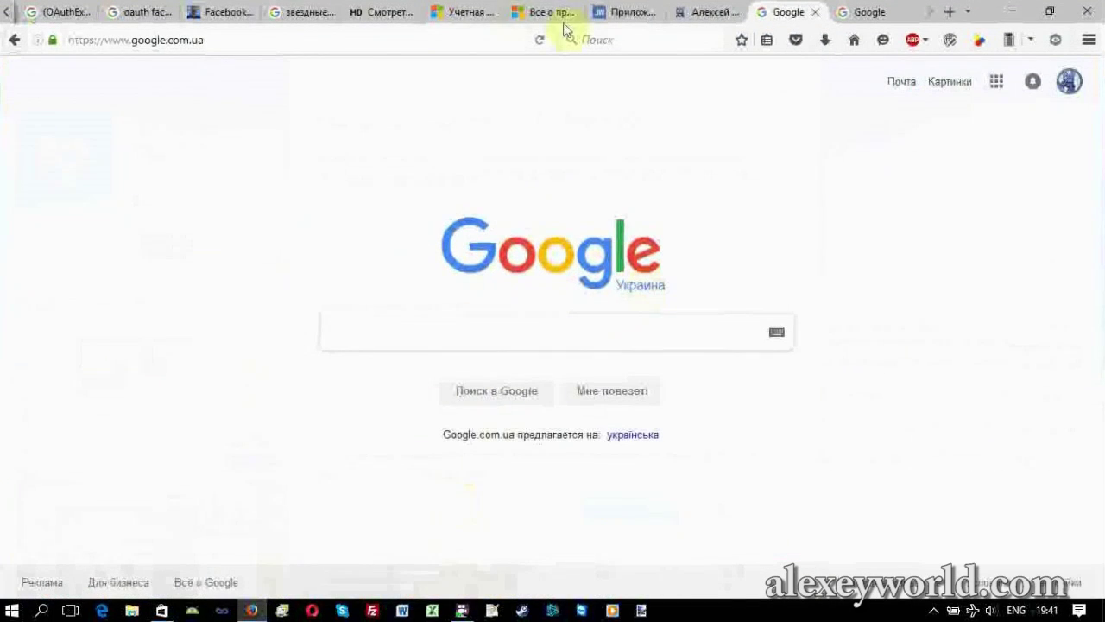
Load outlook.com in Firefox and go to the Microsoft account sign-up page.
click(415, 40)
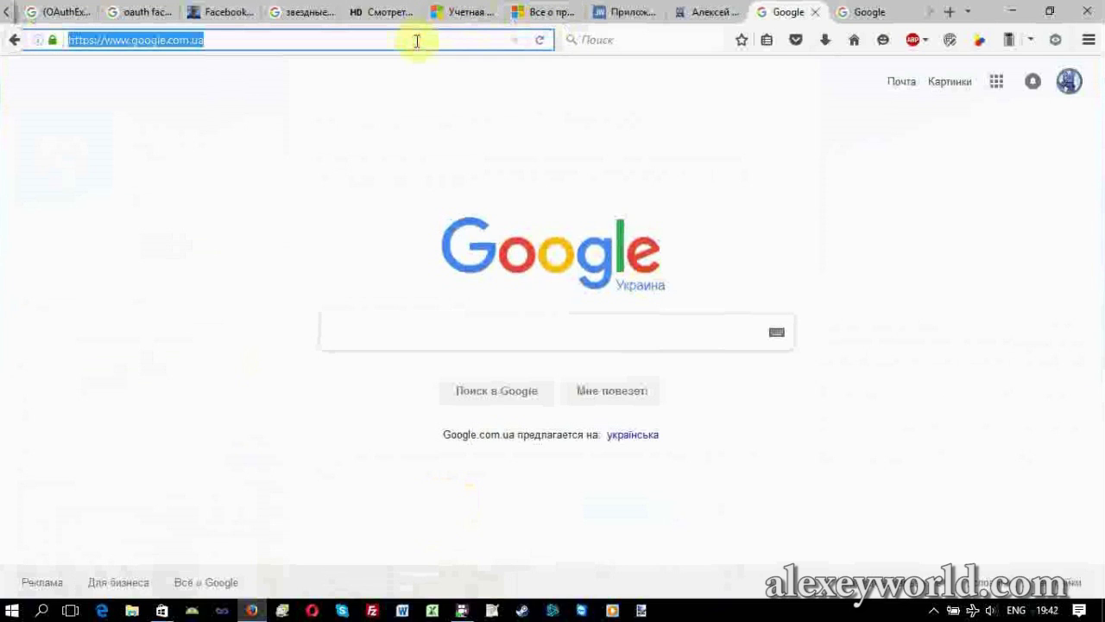
text(outlook.com/)
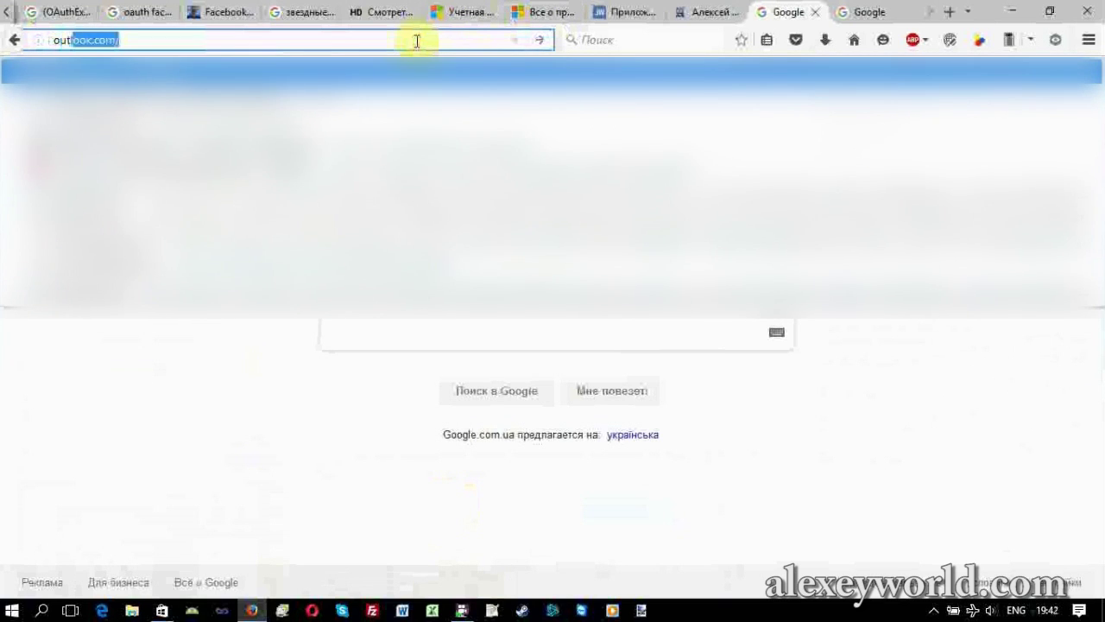
key(Return)
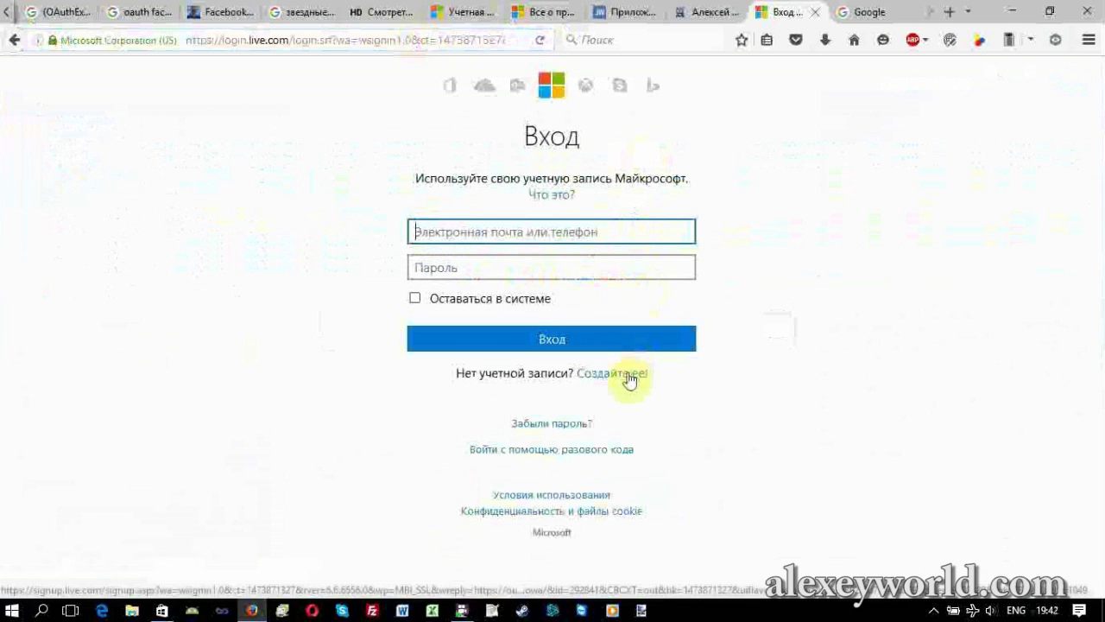
click(629, 379)
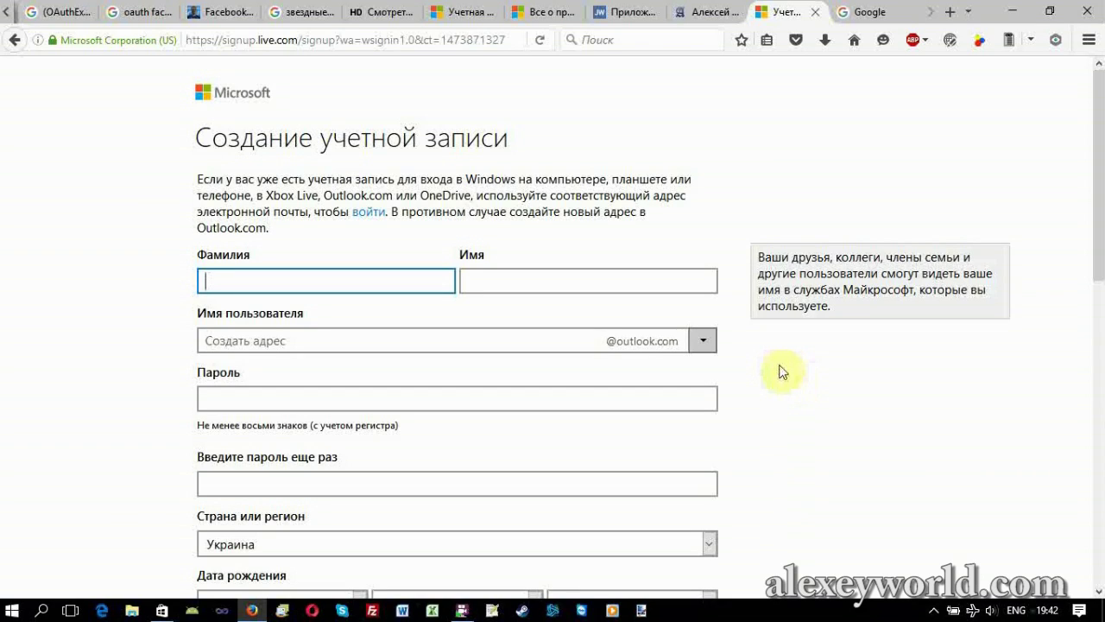
Enter the user's last name and first name in Russian on the sign-up form.
key(alt+shift)
key(Tab)
Choose the hotmail.com domain and enter the new account's username.
click(704, 342)
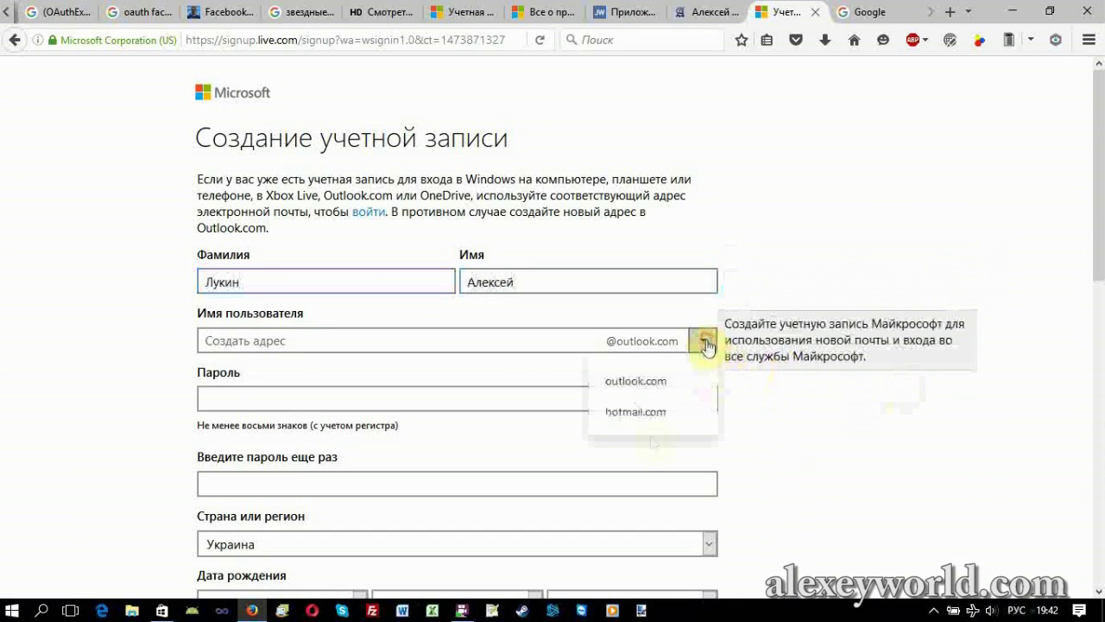
click(649, 414)
click(372, 340)
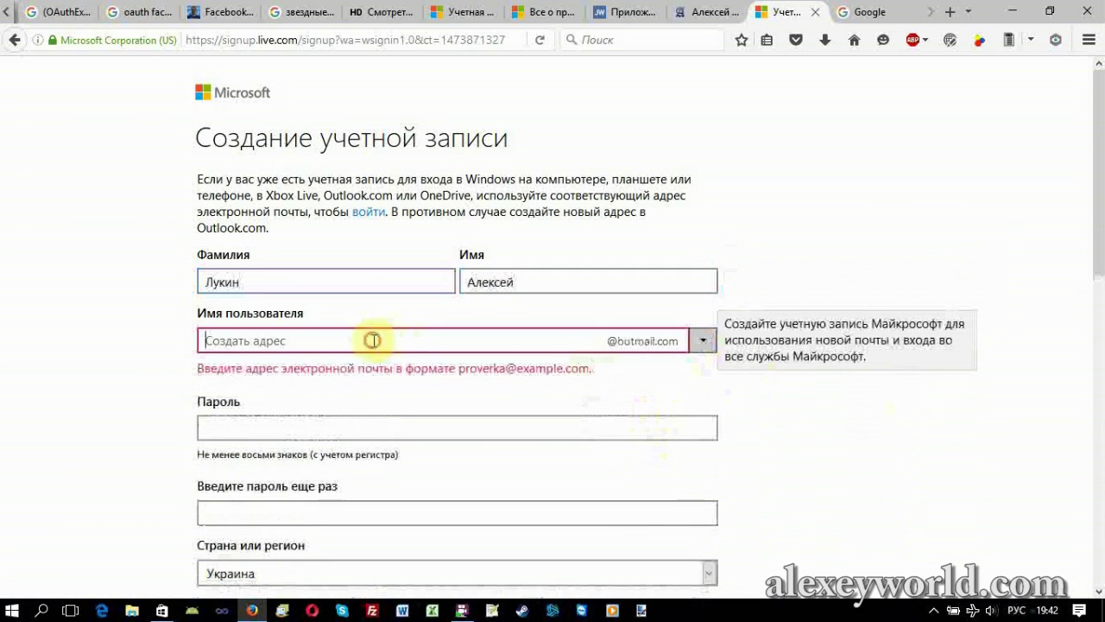
text(ф)
key(BackSpace)
key(alt+shift)
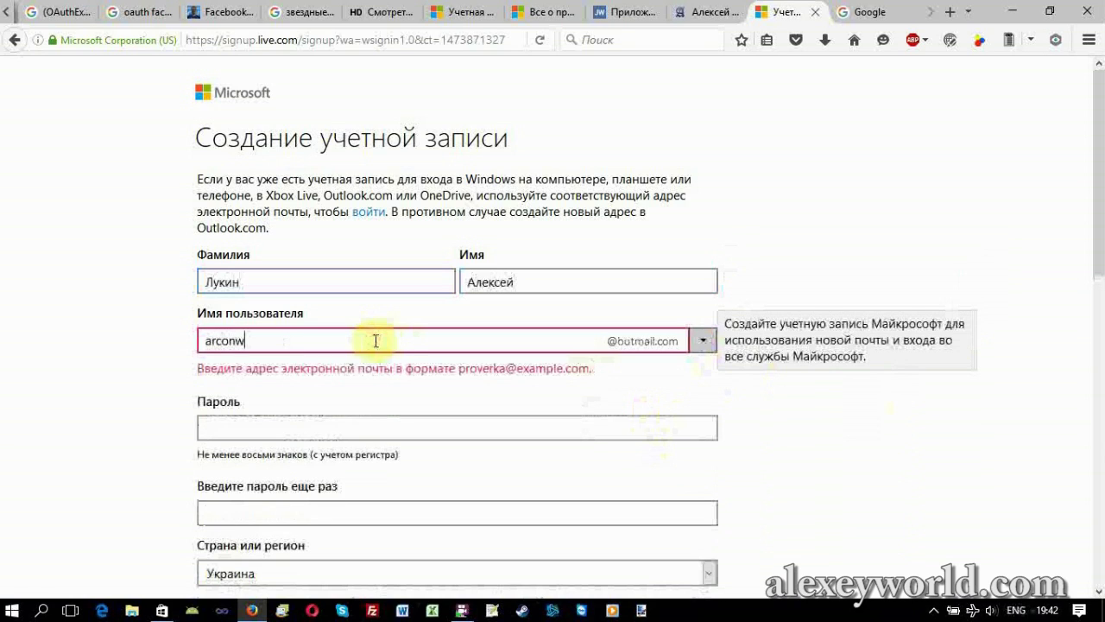
click(760, 406)
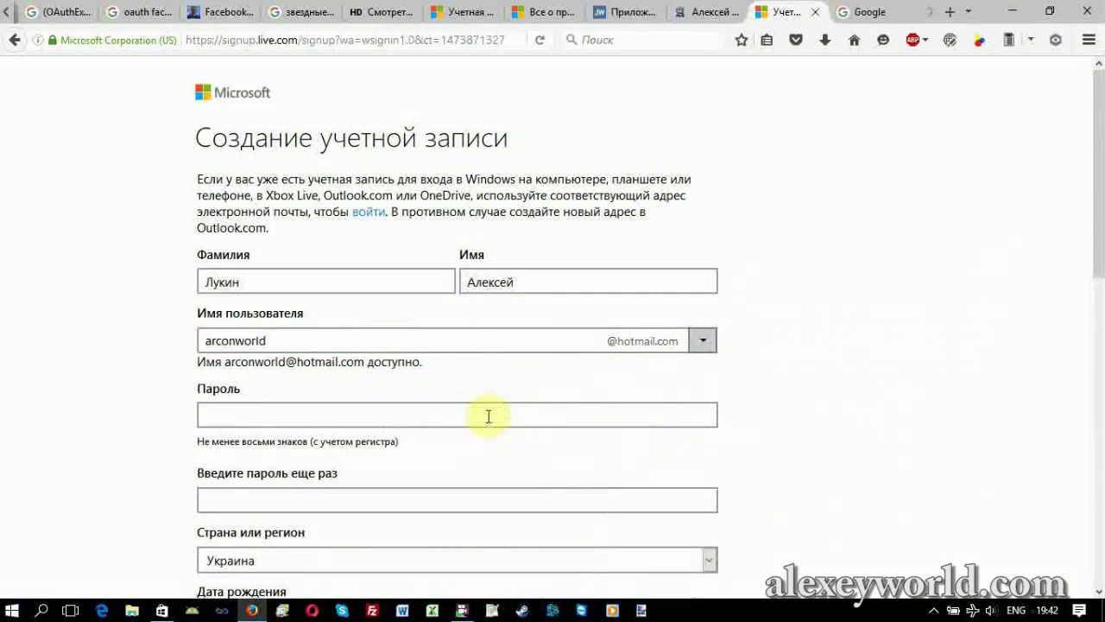
click(703, 341)
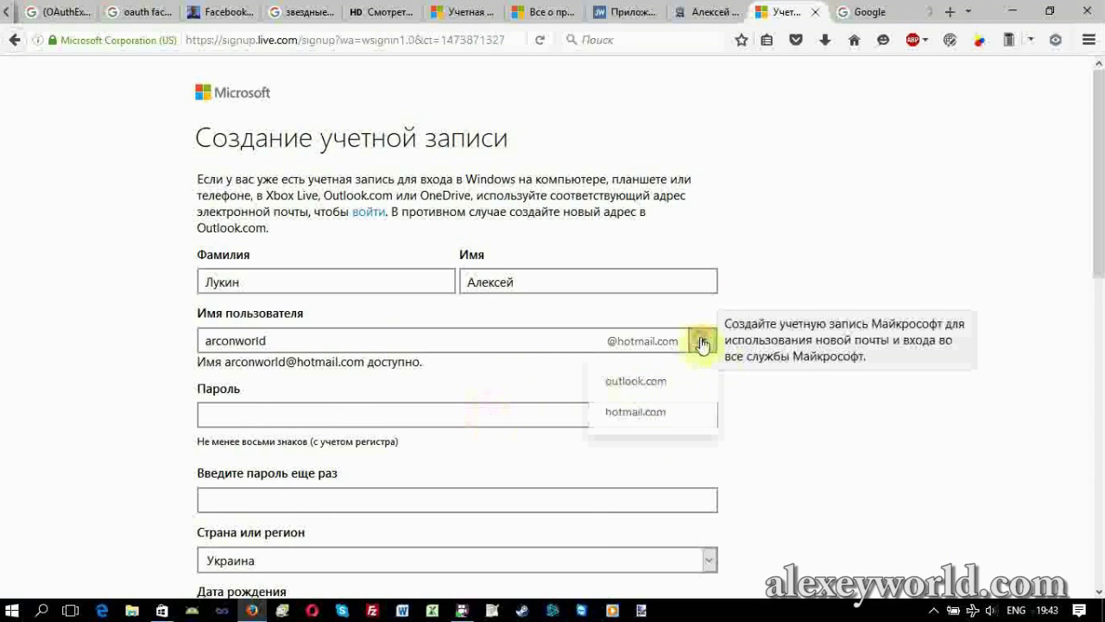
click(827, 450)
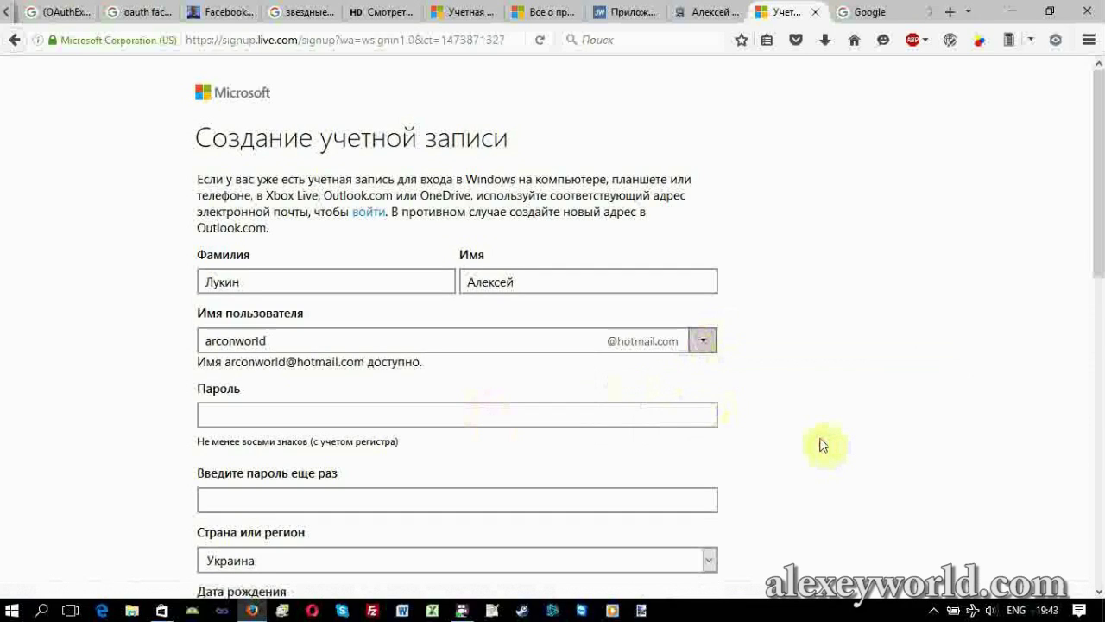
Enter the password, country Russia and captcha GPXVB4, then submit the form.
click(623, 416)
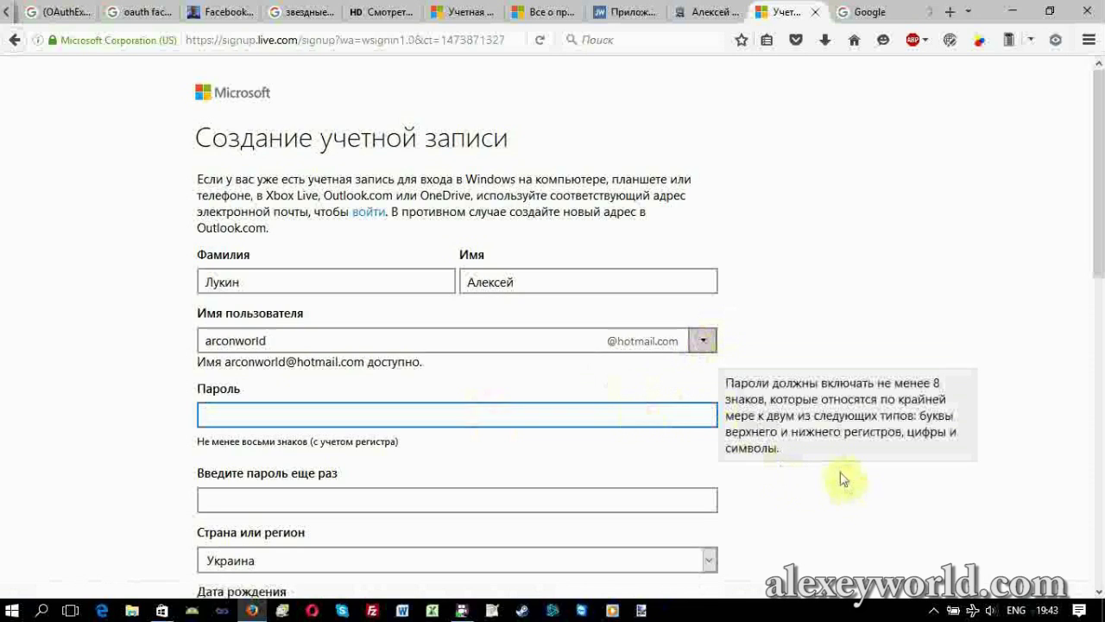
scroll(842, 477, down, 2)
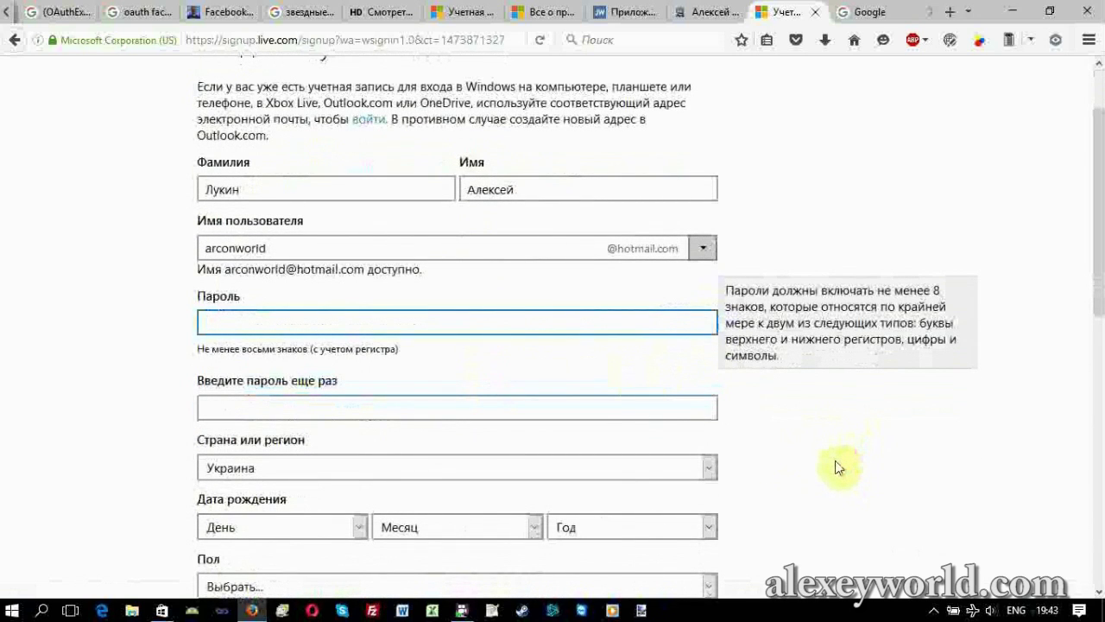
scroll(834, 462, down, 4)
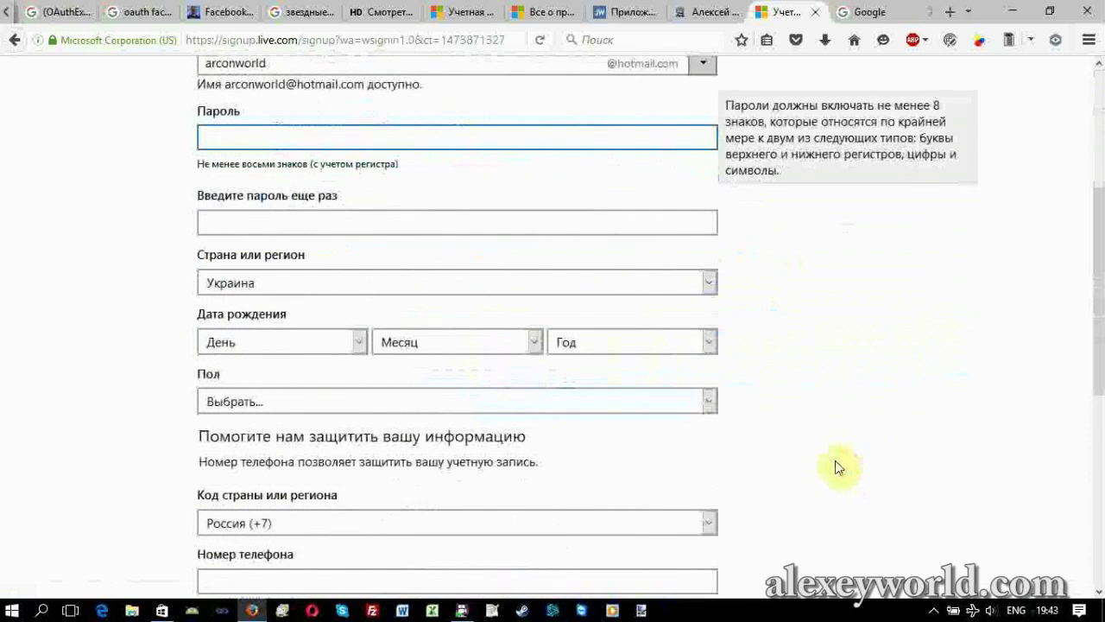
scroll(835, 462, up, 2)
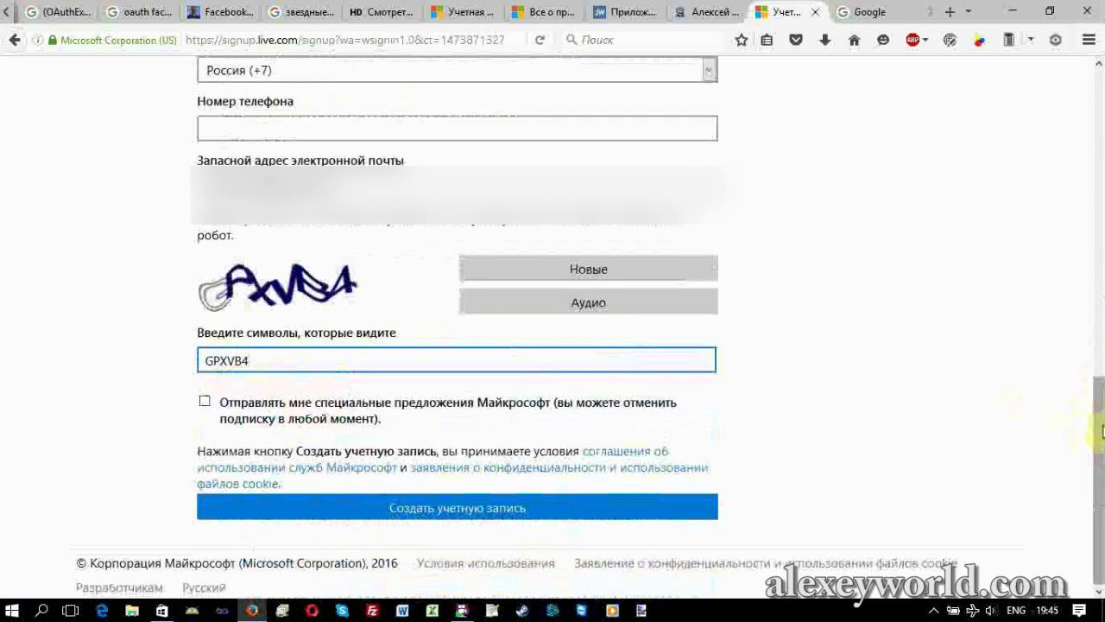
click(432, 509)
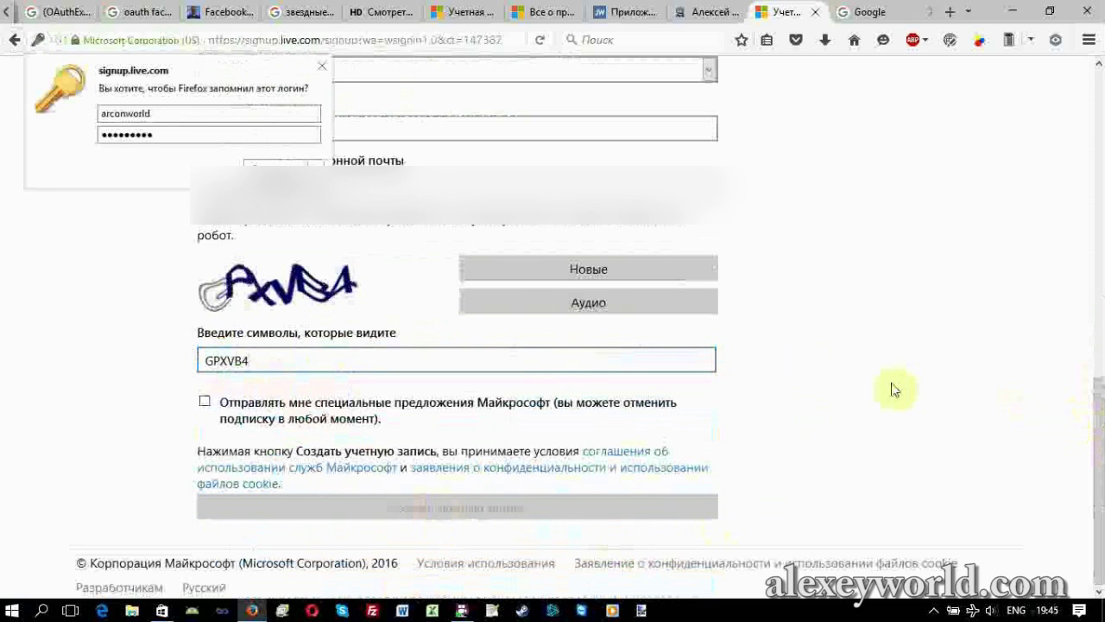
Dismiss the save-login prompt and save the UTC+02:00 Kyiv time zone for the mailbox.
click(320, 68)
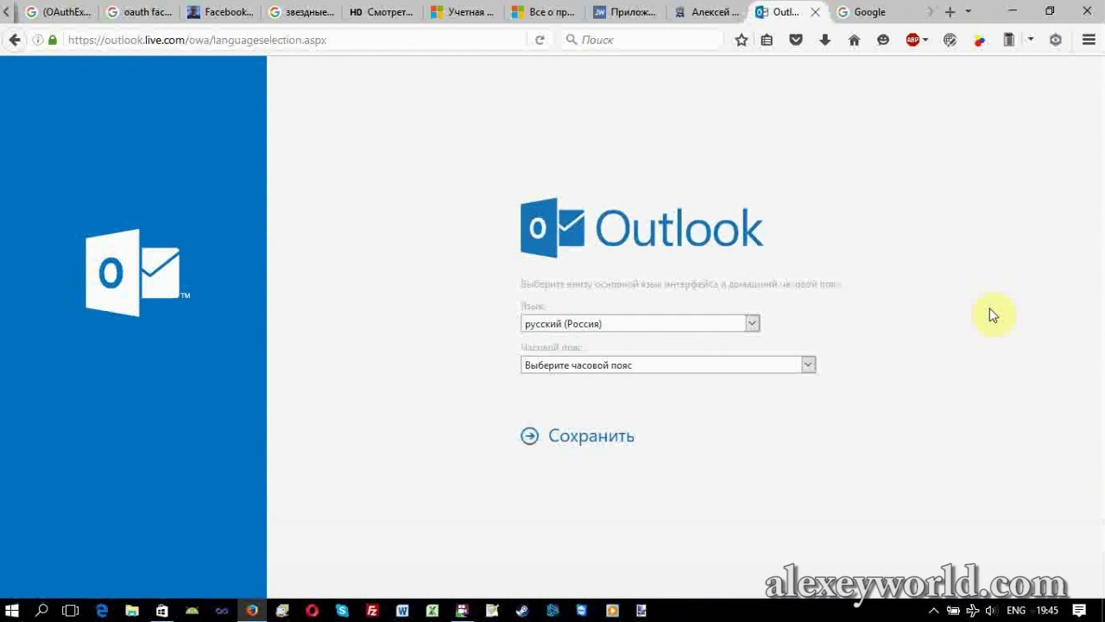
click(808, 365)
click(655, 345)
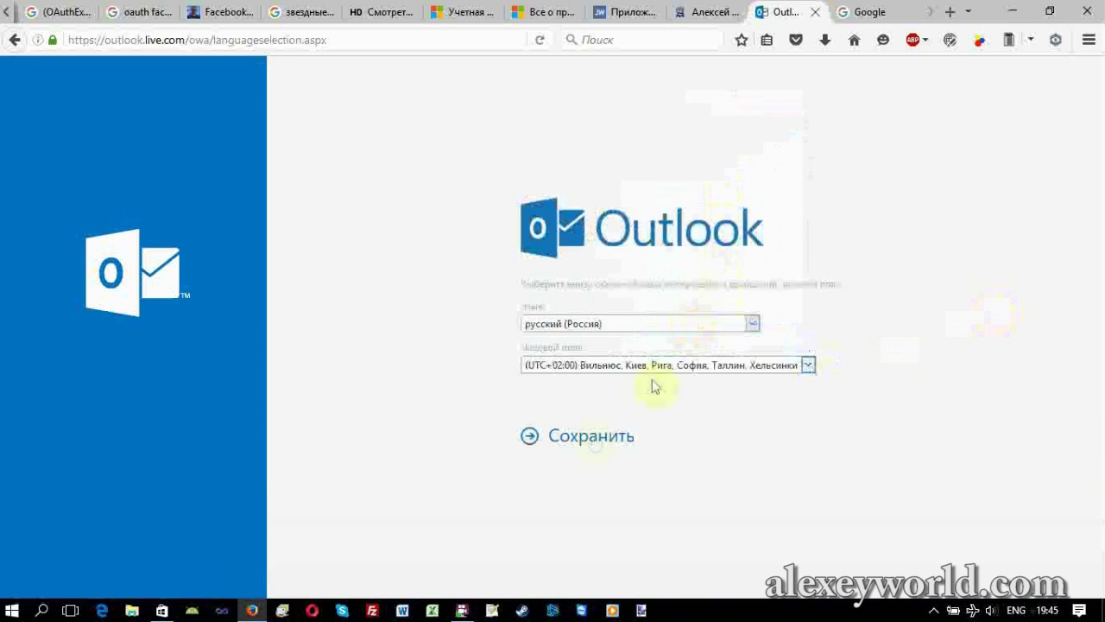
click(592, 436)
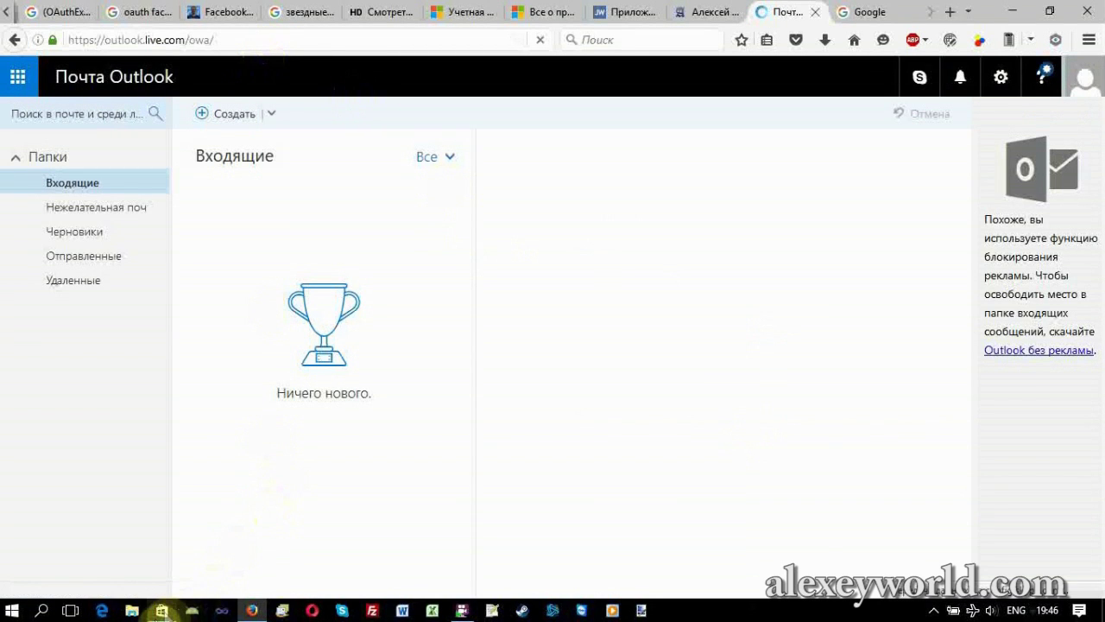
Back in the Store, sign in with the new hotmail.com address and its password.
click(161, 610)
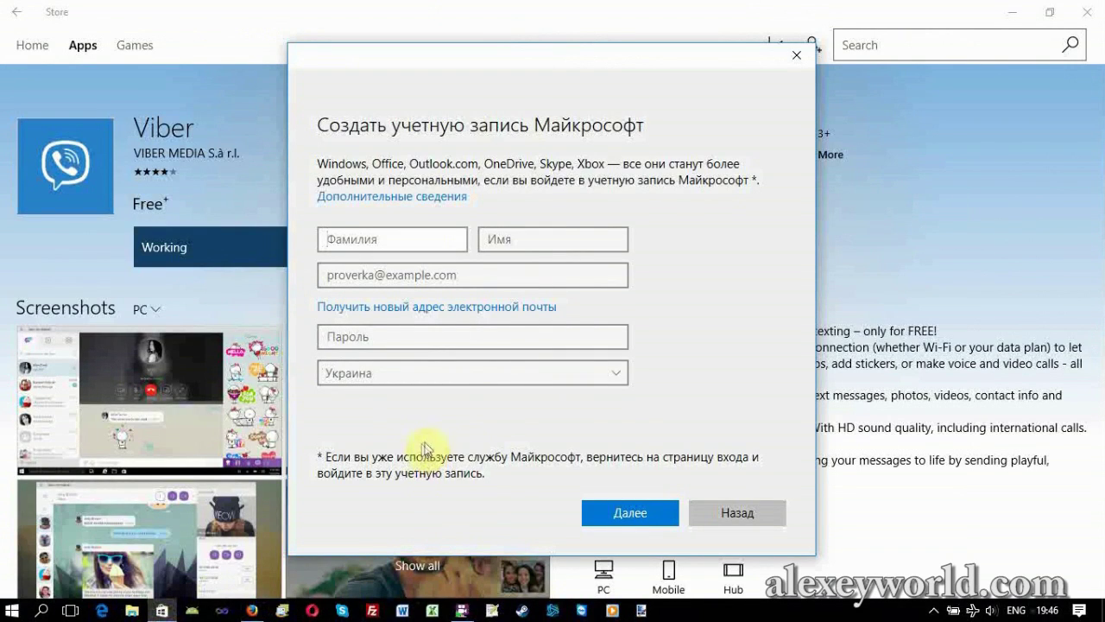
click(745, 511)
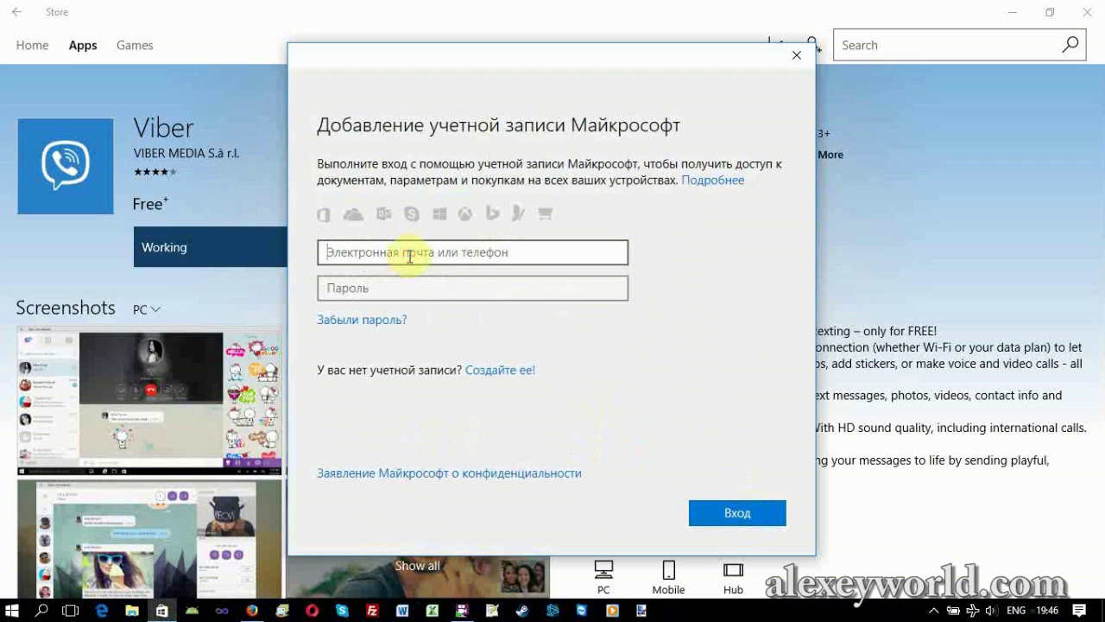
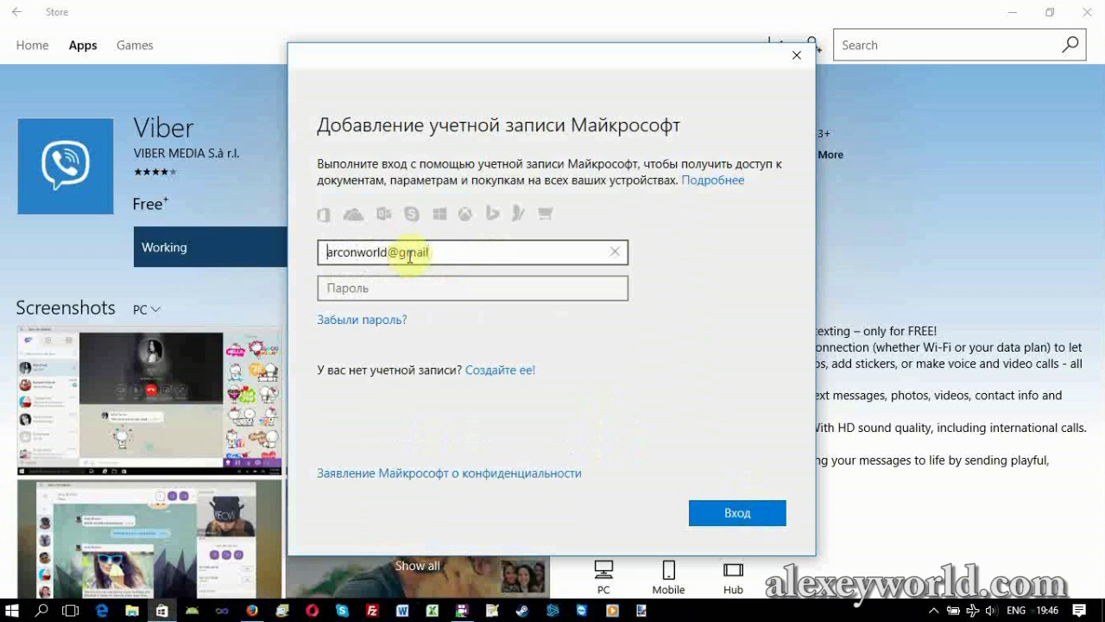
key(Tab)
text(*********)
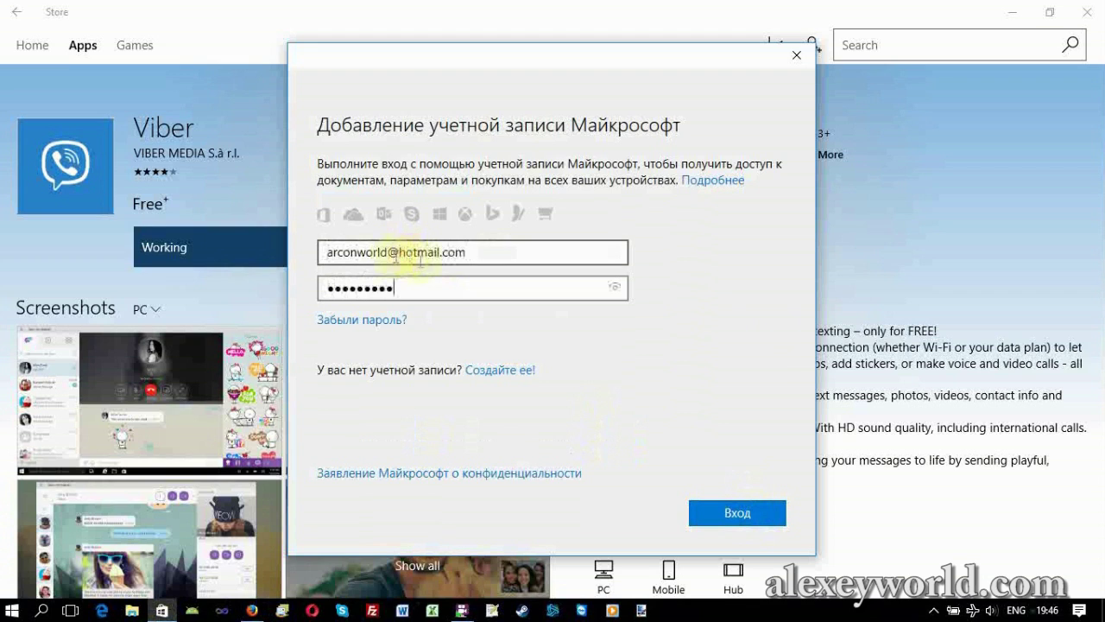
click(760, 514)
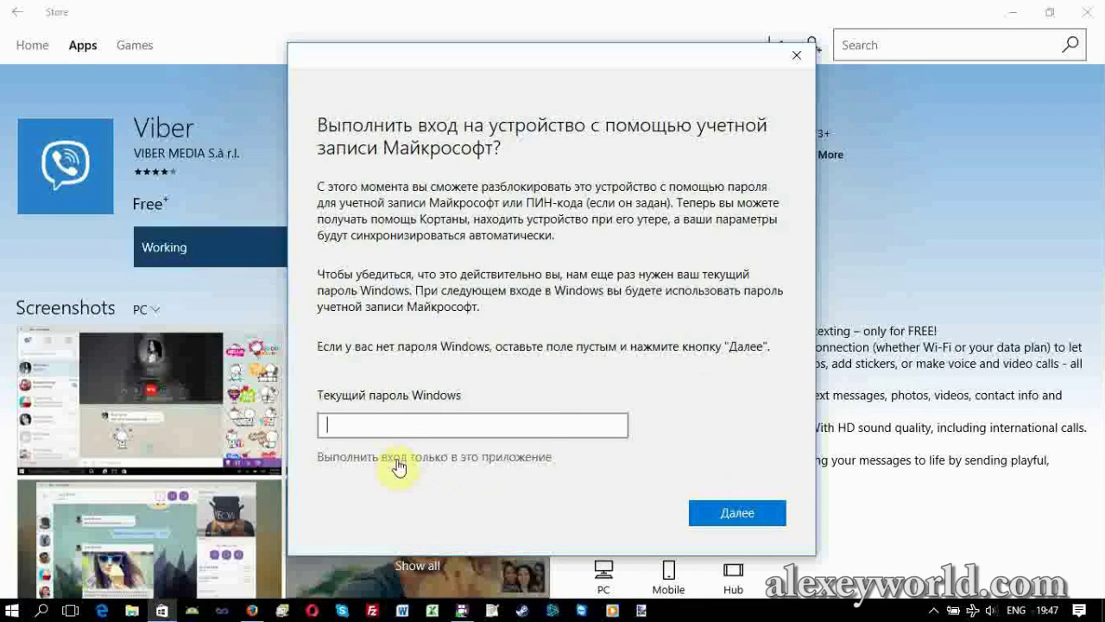
Sign in to this app only rather than entering the Windows password.
click(397, 461)
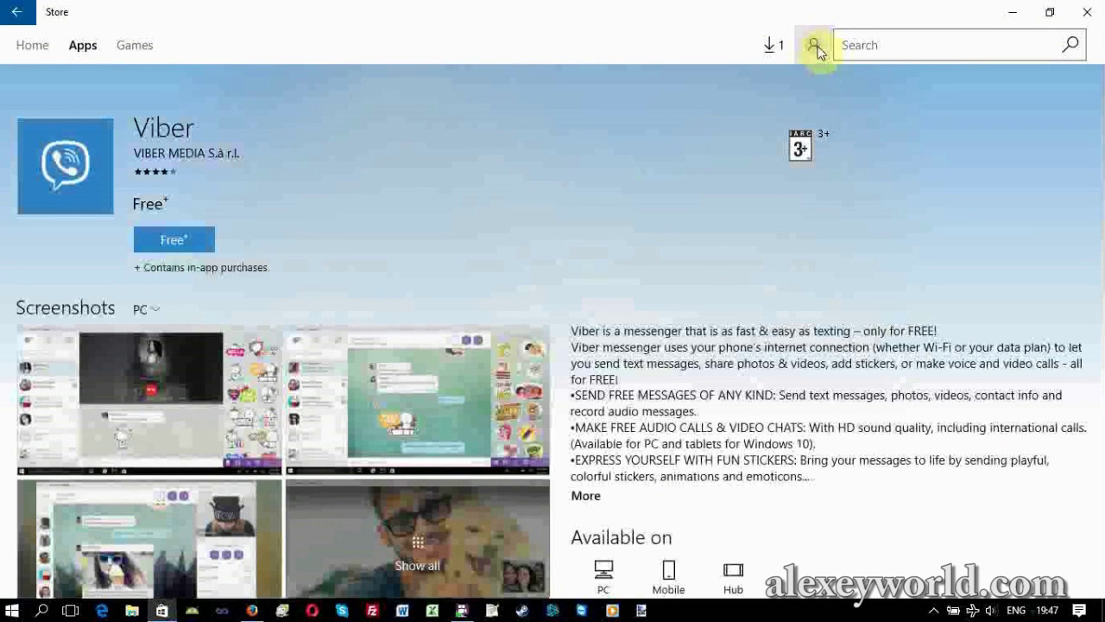
Check the signed-in account in the account menu, then close it while Viber installs.
click(817, 49)
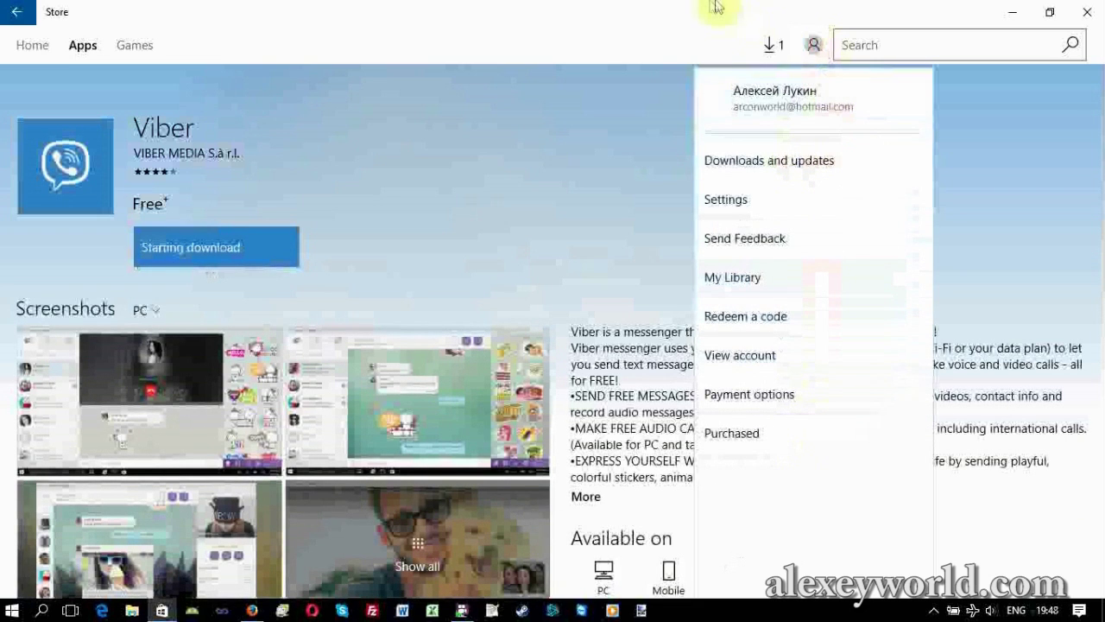
click(388, 190)
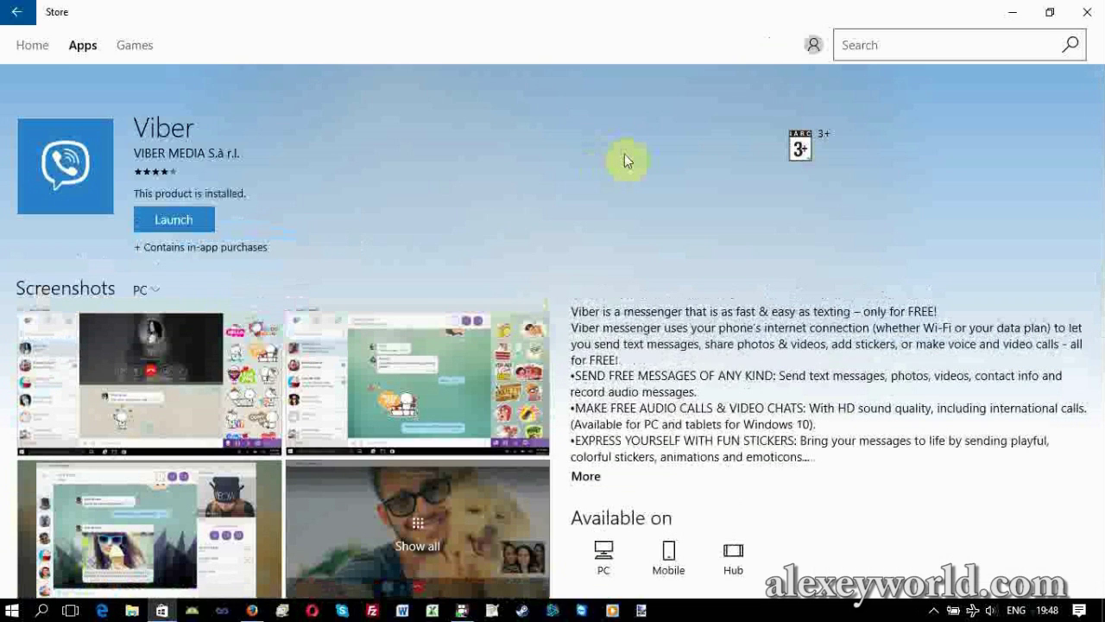
click(168, 228)
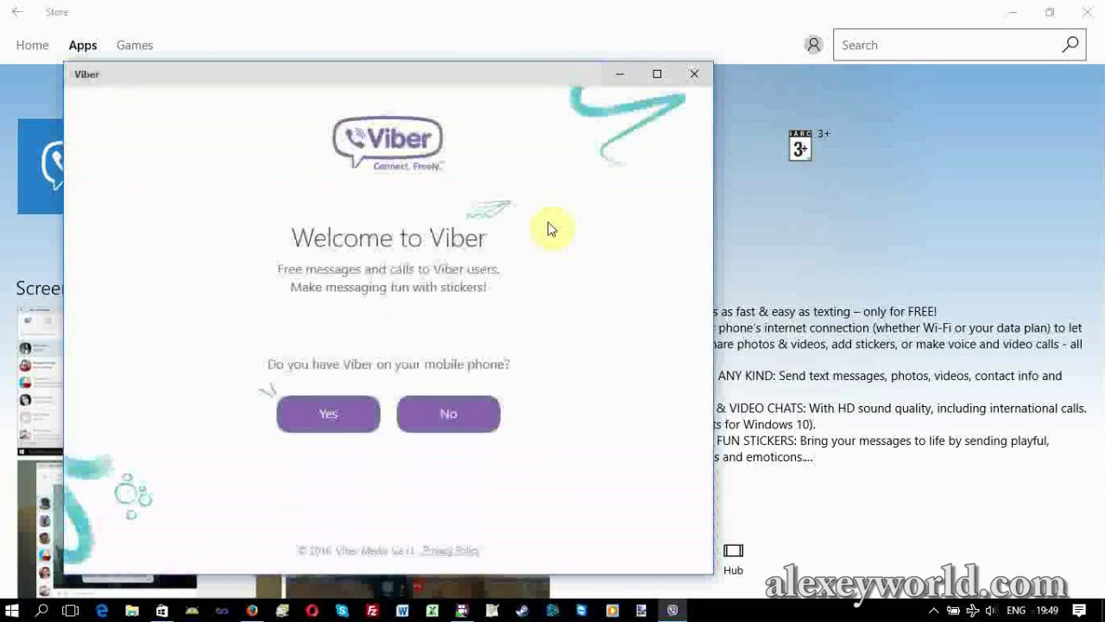
click(693, 74)
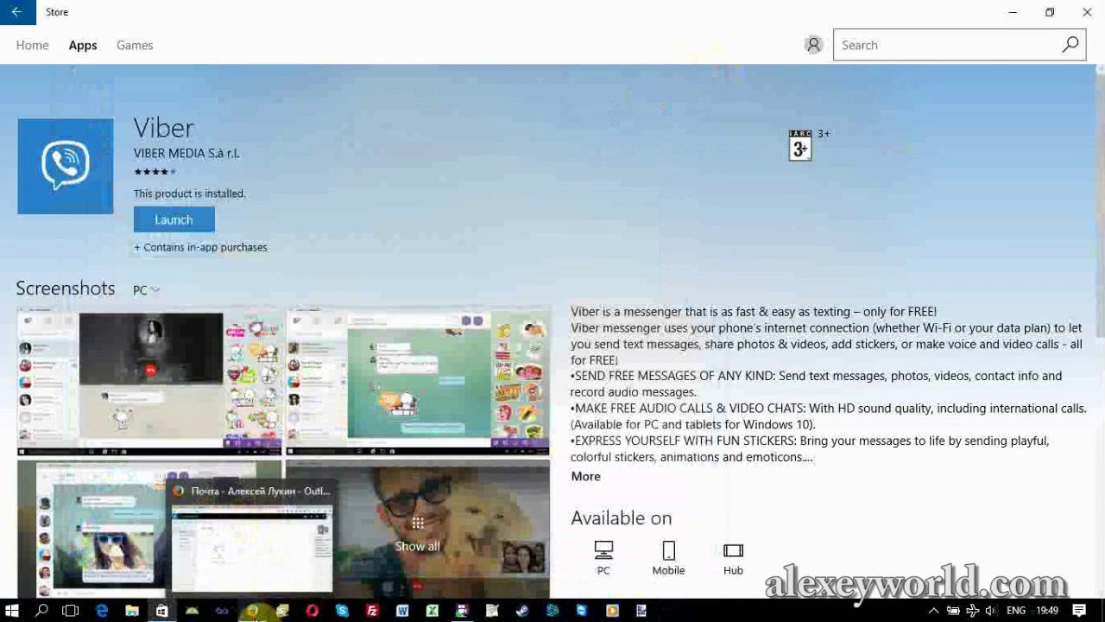
Search Google for 'Windows Store' in Firefox and open the All about Apps - Microsoft Store result.
click(251, 610)
click(875, 7)
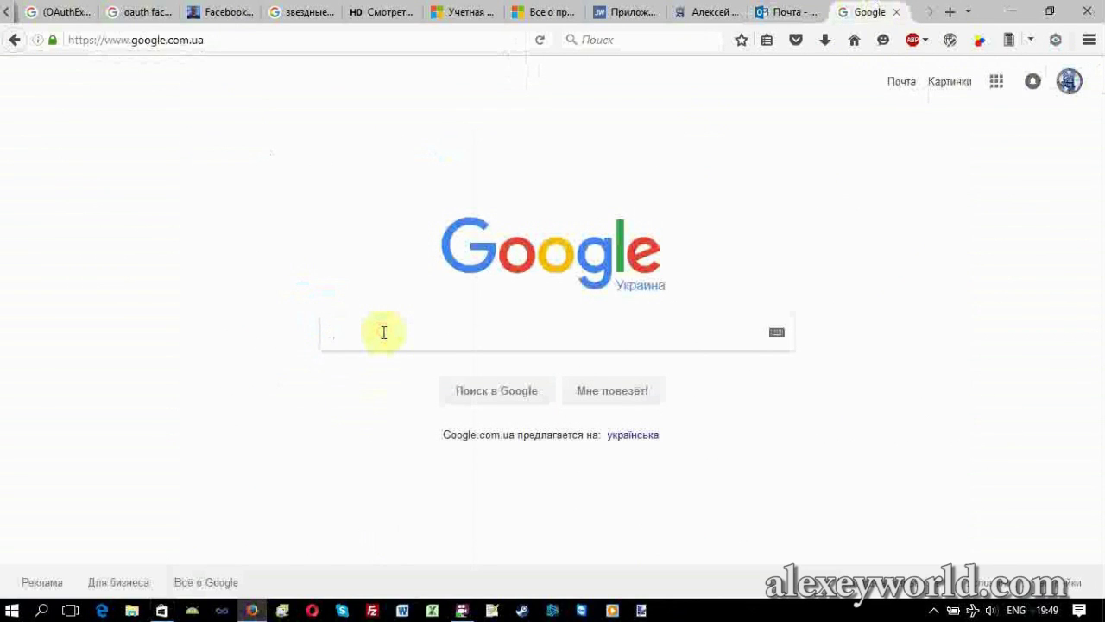
text(Windows )
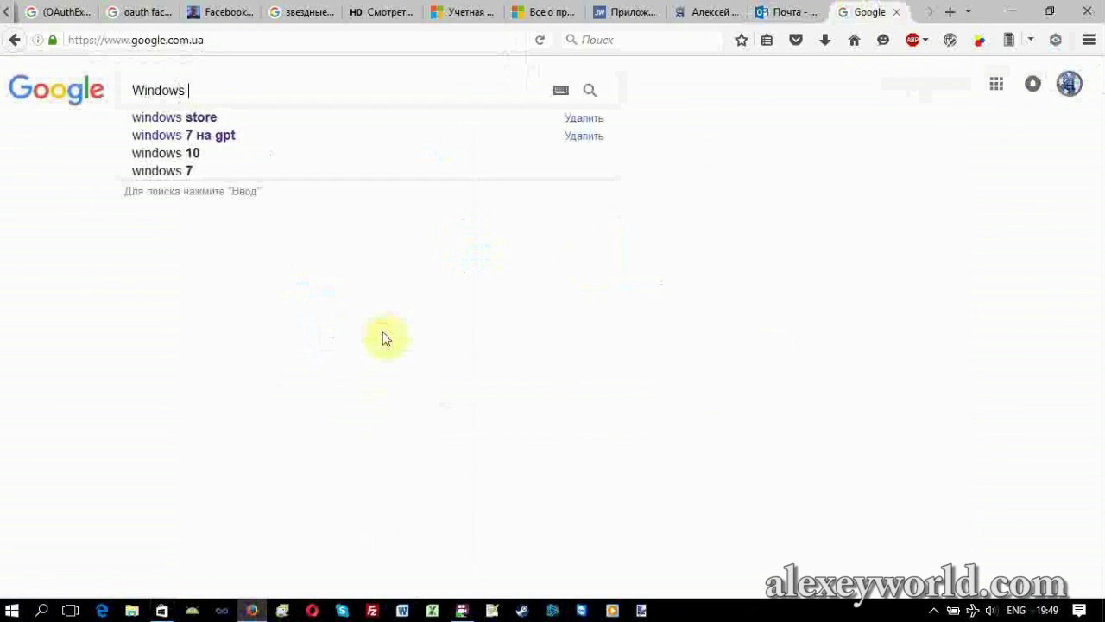
text(Store)
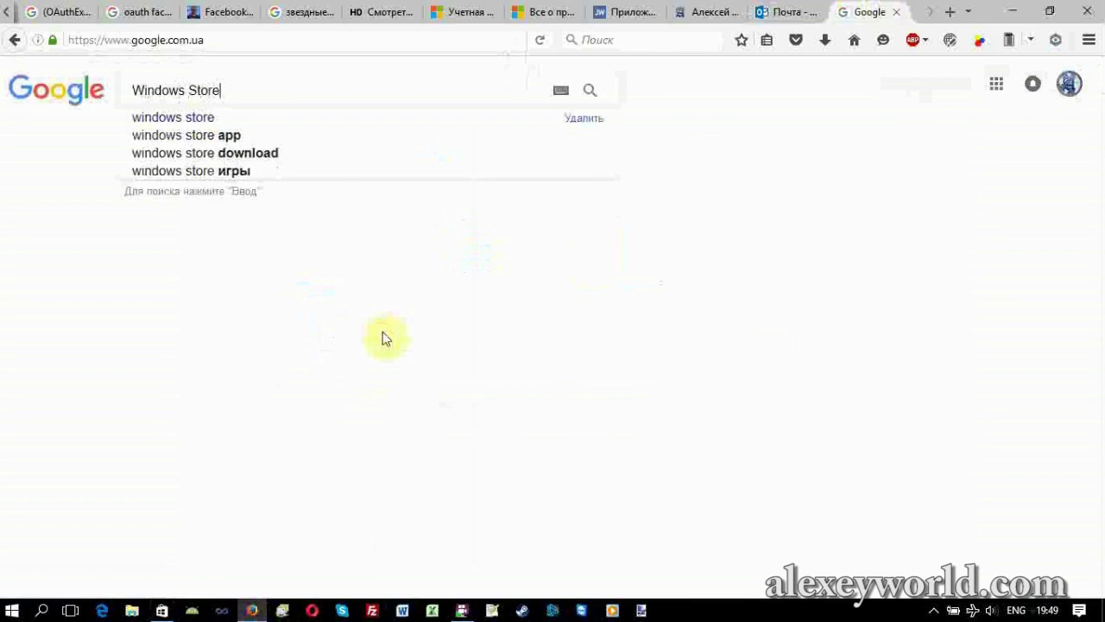
key(Return)
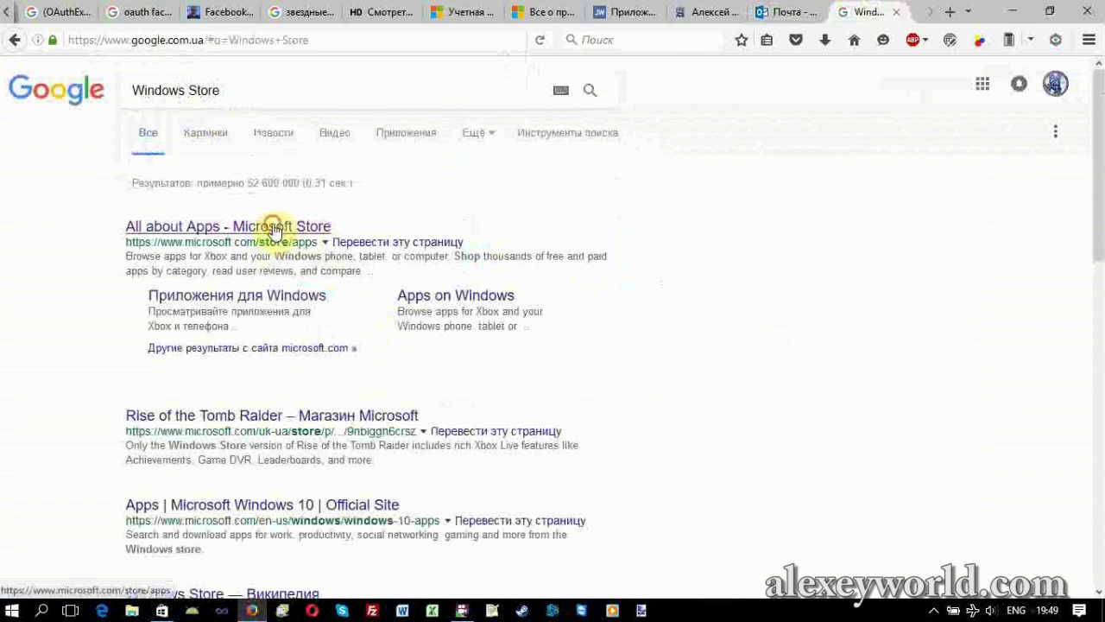
click(272, 227)
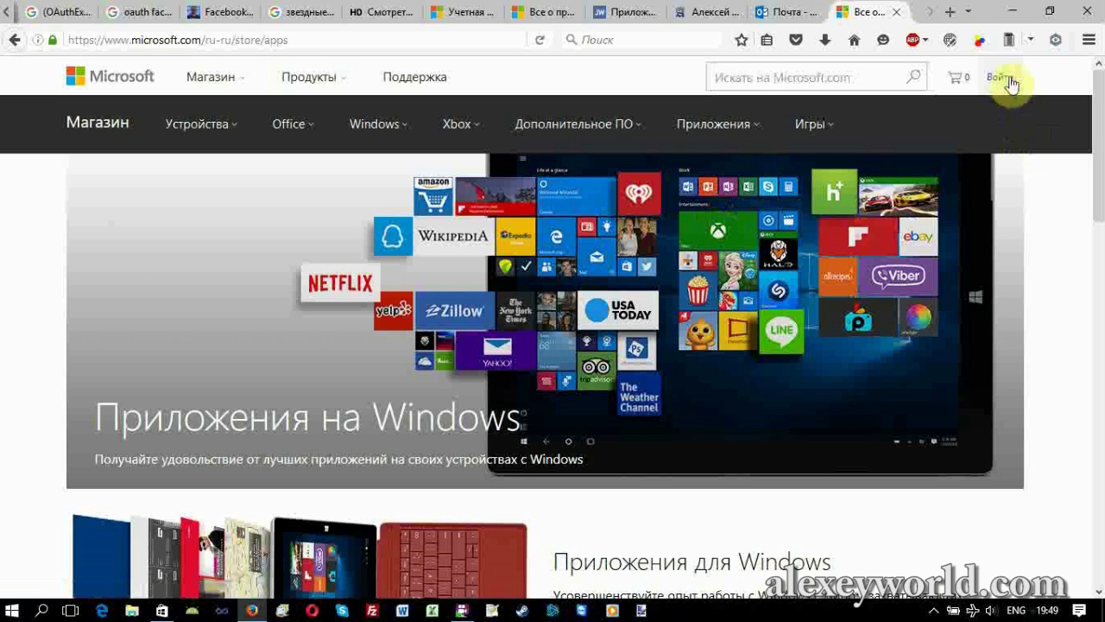
Scroll down the microsoft.com apps page to the 'Топ бесплатных приложений' list showing Viber.
scroll(1056, 211, down, 4)
scroll(1055, 215, down, 1)
scroll(1056, 215, down, 3)
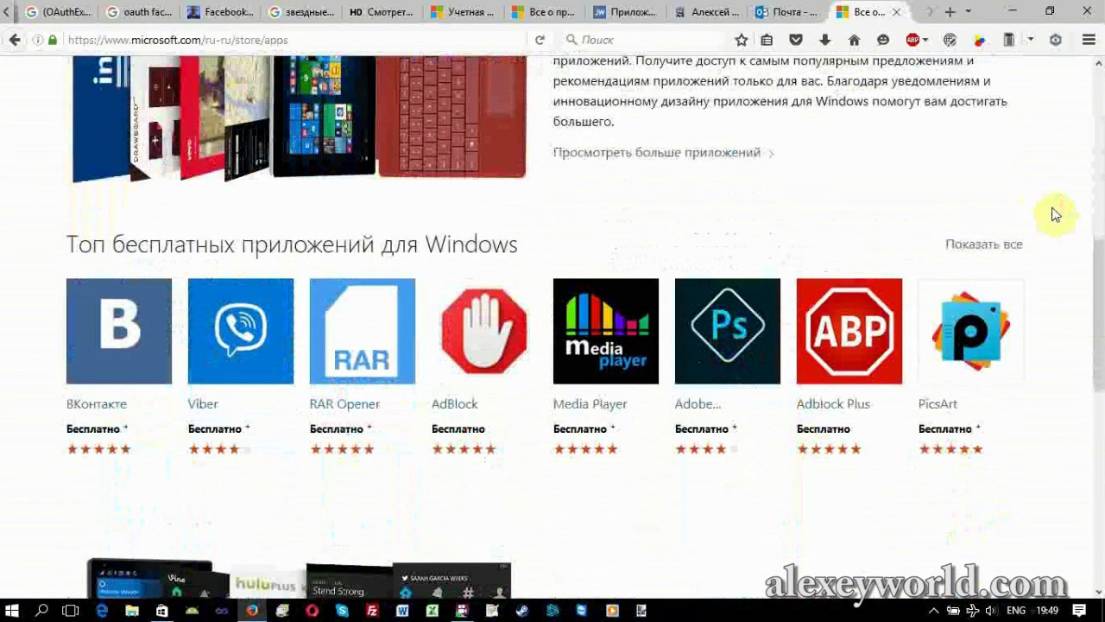